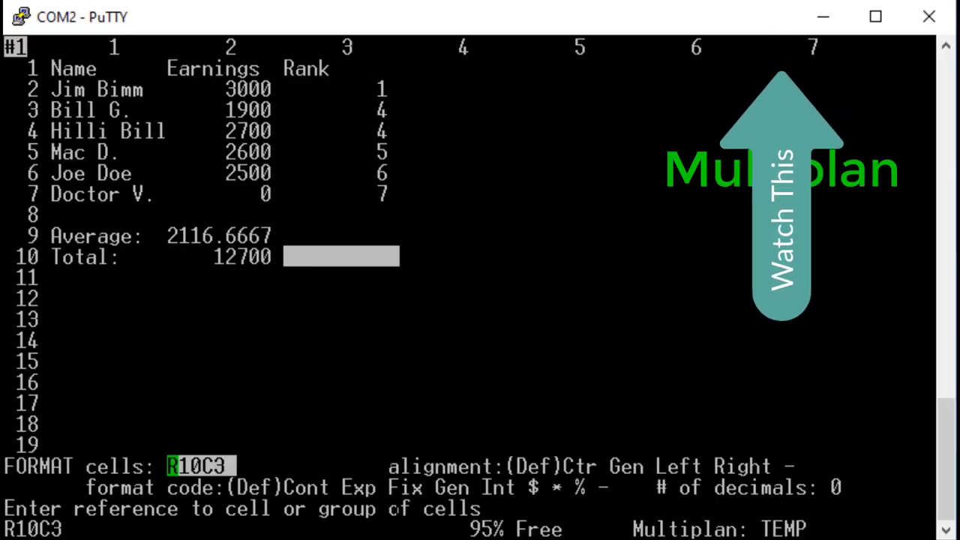
In Multiplan, format the Rank cells R2C3:R7C3 with the Fix number format
key("Up")
key("Up")
key("Up")
key("Up")
key("Up")
key("Up")
key("Up")
key("Up")
type(":")
key("Down")
key("Down")
key("Down")
key("Down")
key("Down")
key("Tab")
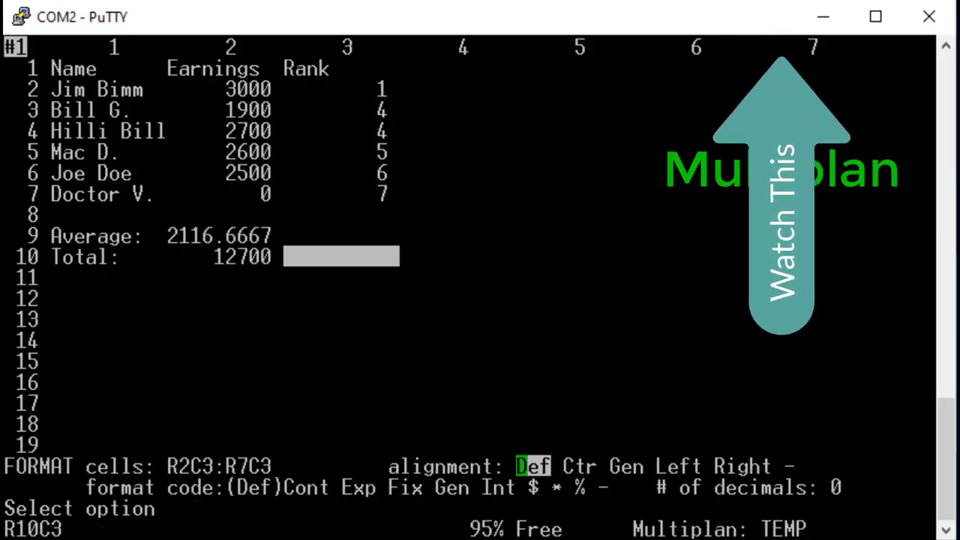
key("Tab")
key("f")
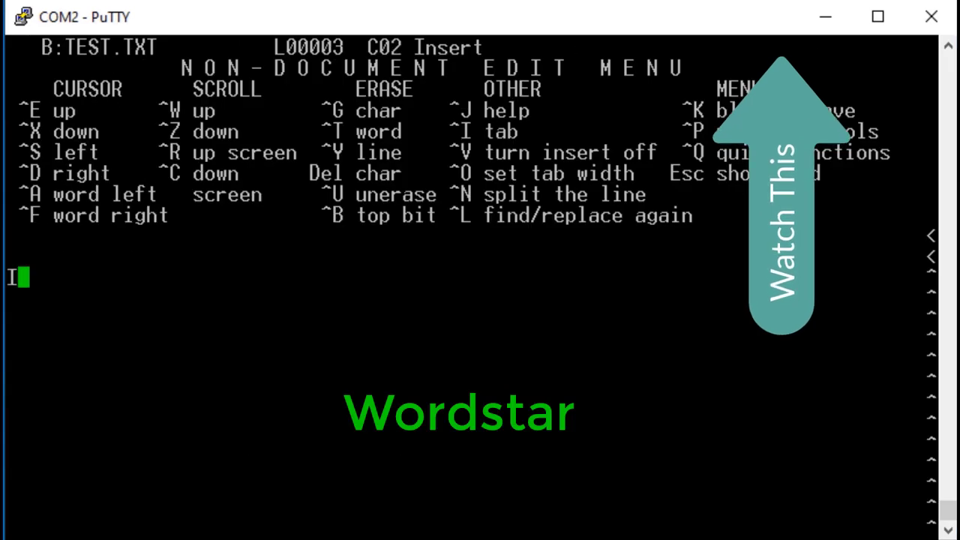
Type the thumbs-up sentence in WordStar, then enter a BASIC loop printing i "please subscribe" ten times
type("f you like th")
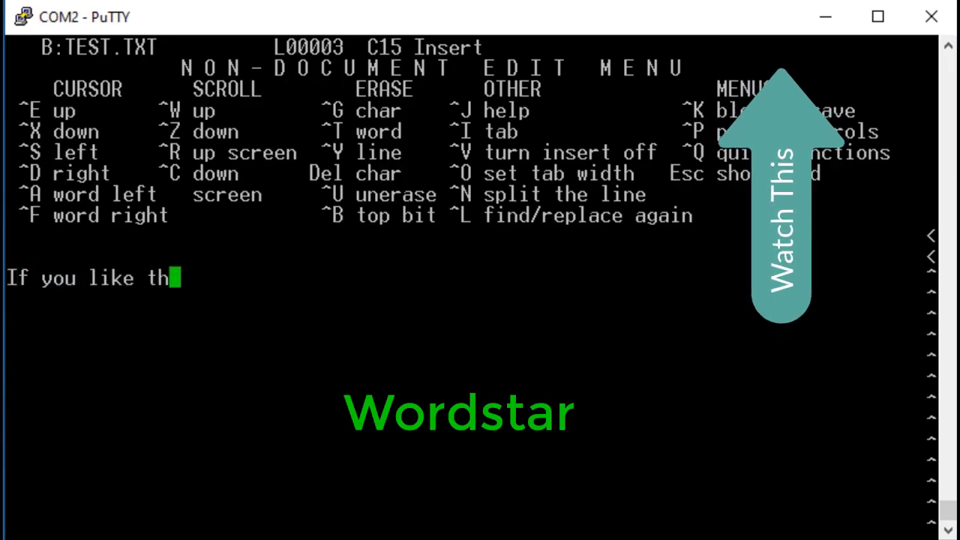
type("is video, give it a ")
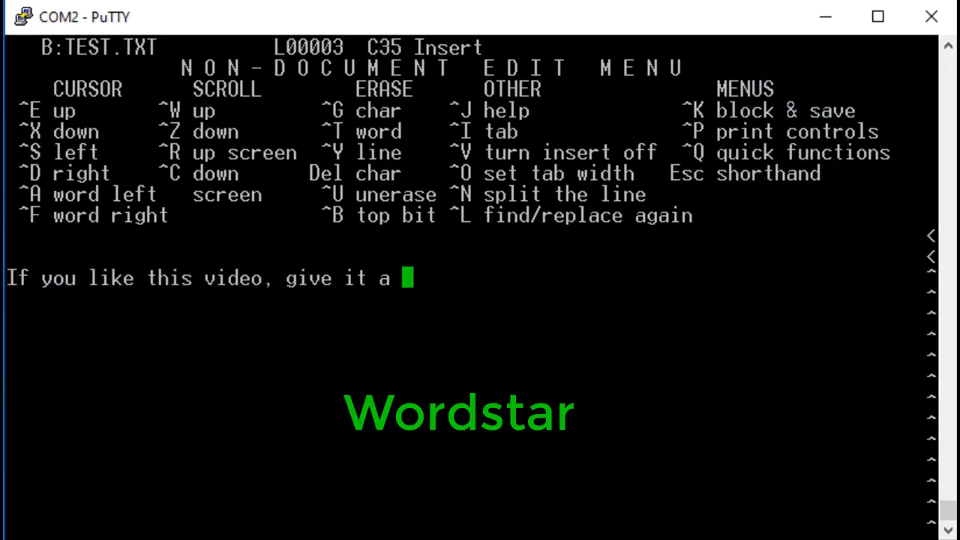
type("thumbs-up.")
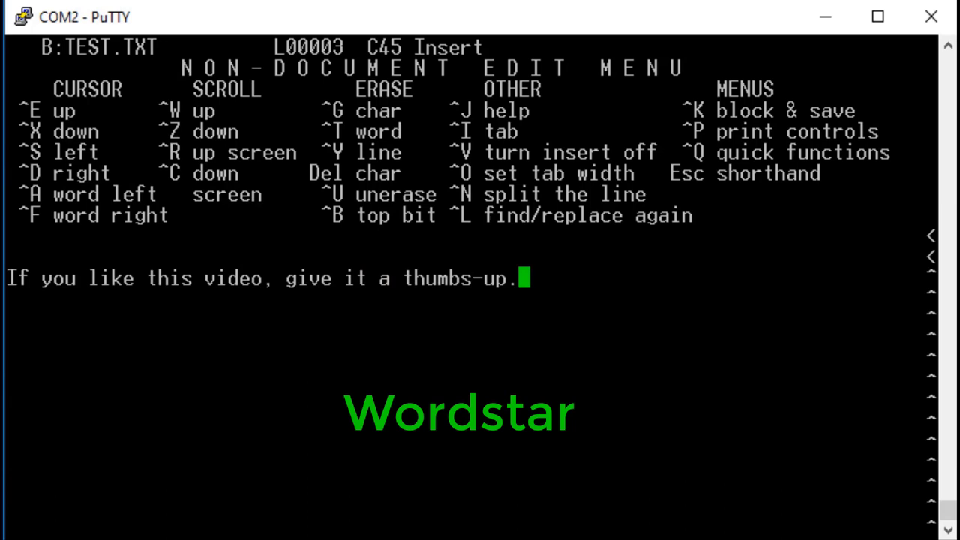
key("Return")
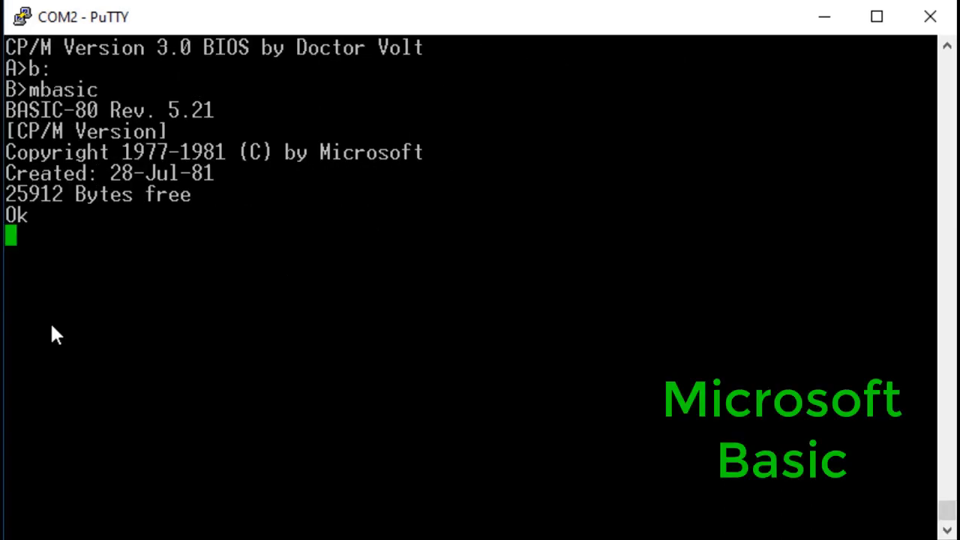
type("10 for i = 1 to 10")
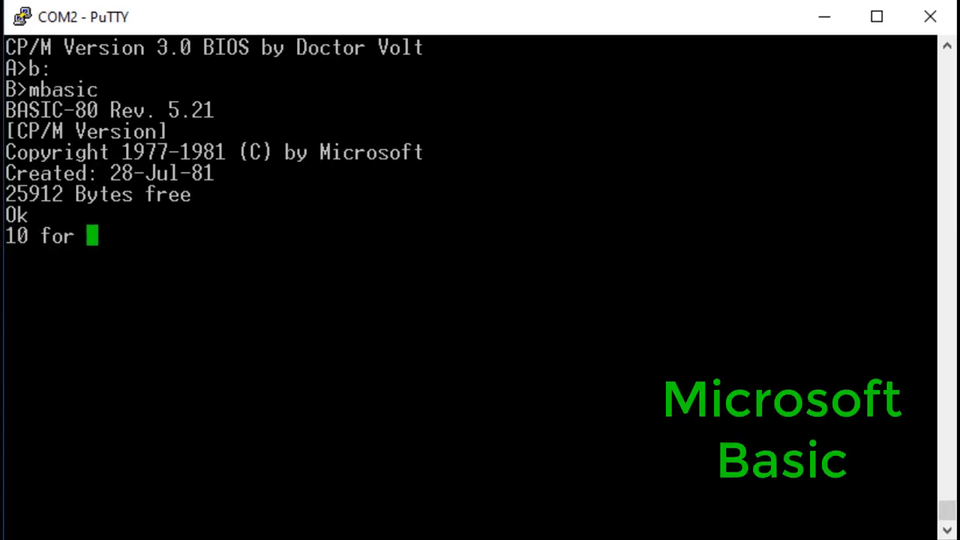
key("Return")
type("20 print i \" please subscribe\"")
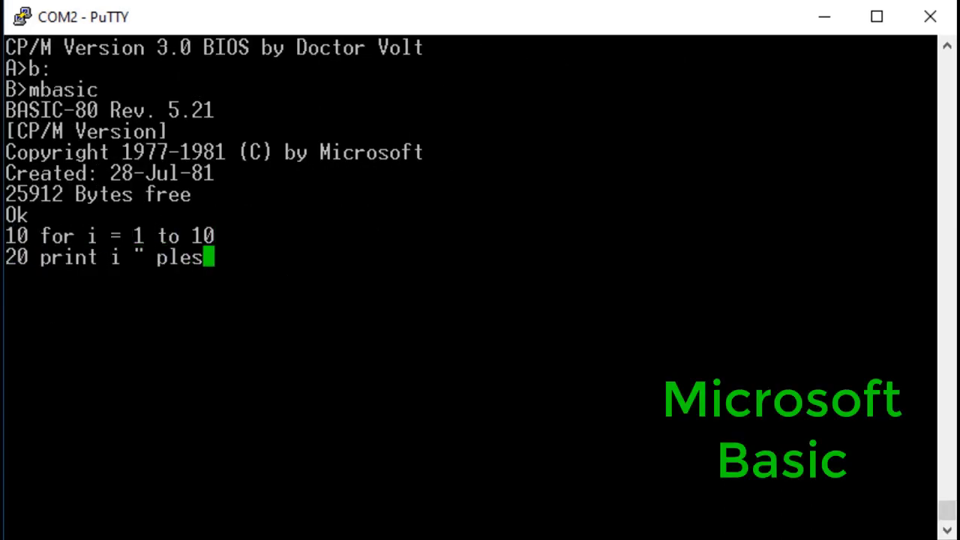
key("Return")
type("30 next i")
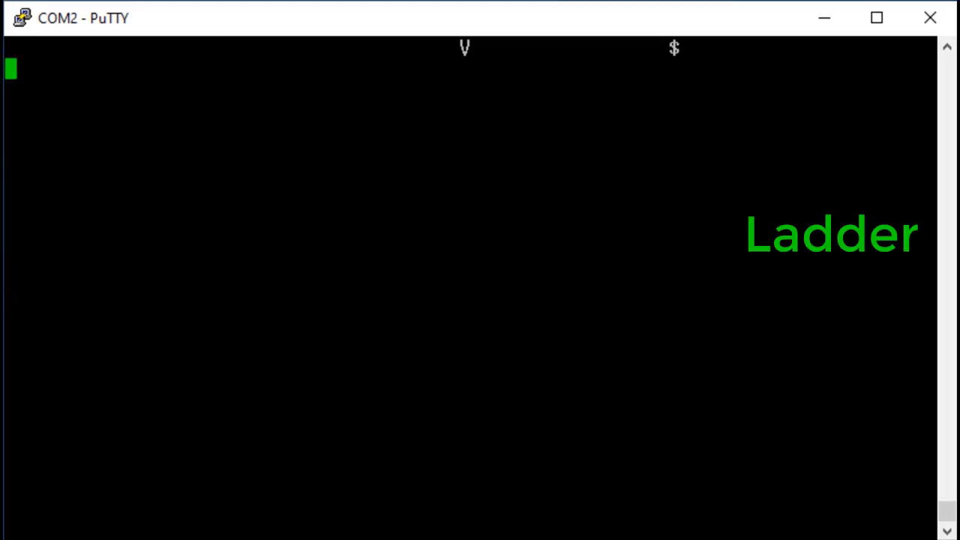
Play Ladder, running, climbing and jumping the player across the floors
key("Right")
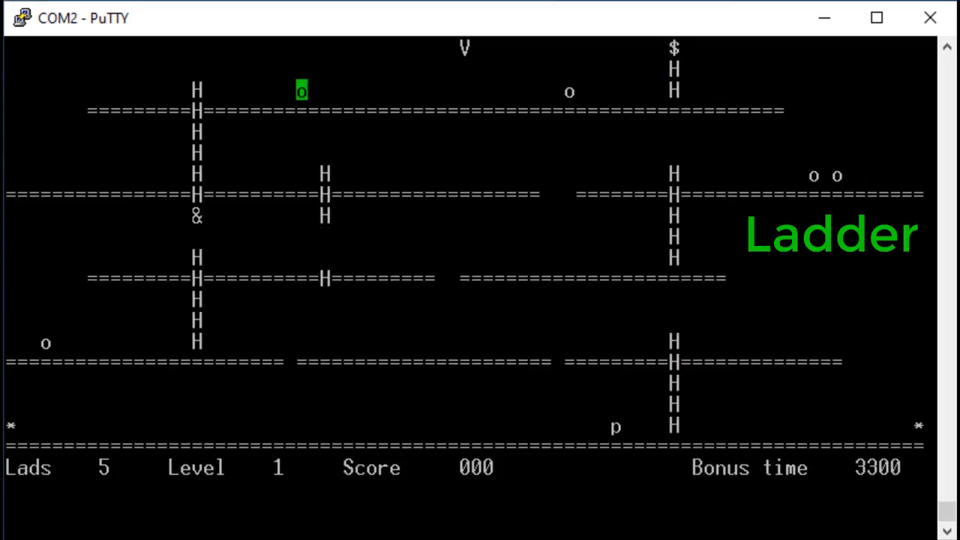
key("Up")
key("Left")
key("Down")
key("Left")
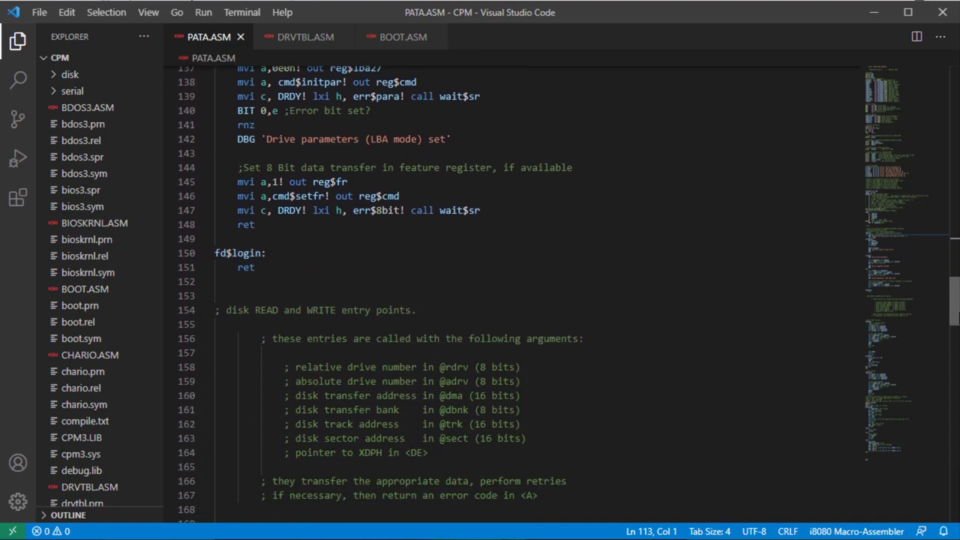
Scroll down through the PATA.ASM driver code
scroll(509, 293, "down", 6)
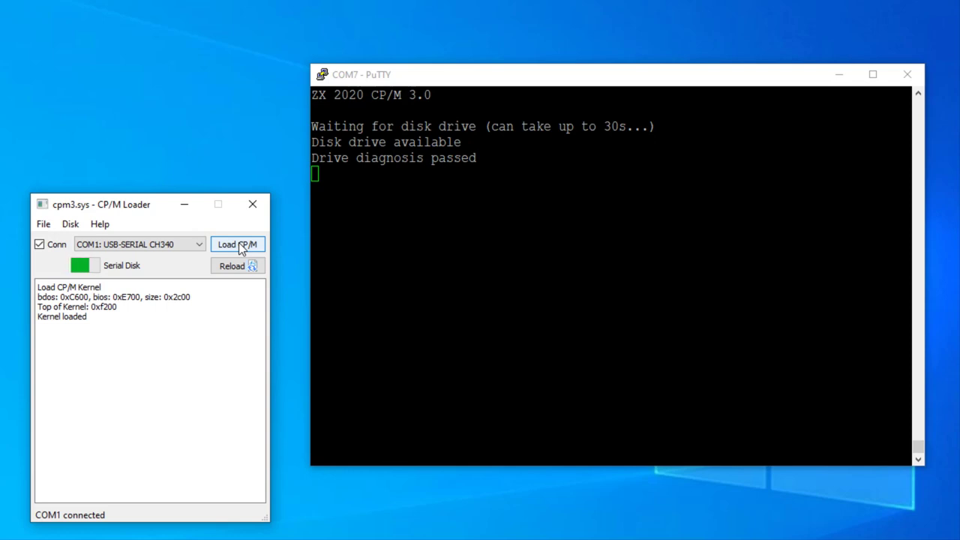
List drive A's files, then switch to drive B and confirm it has no files
key("alt+Tab")
type("dir")
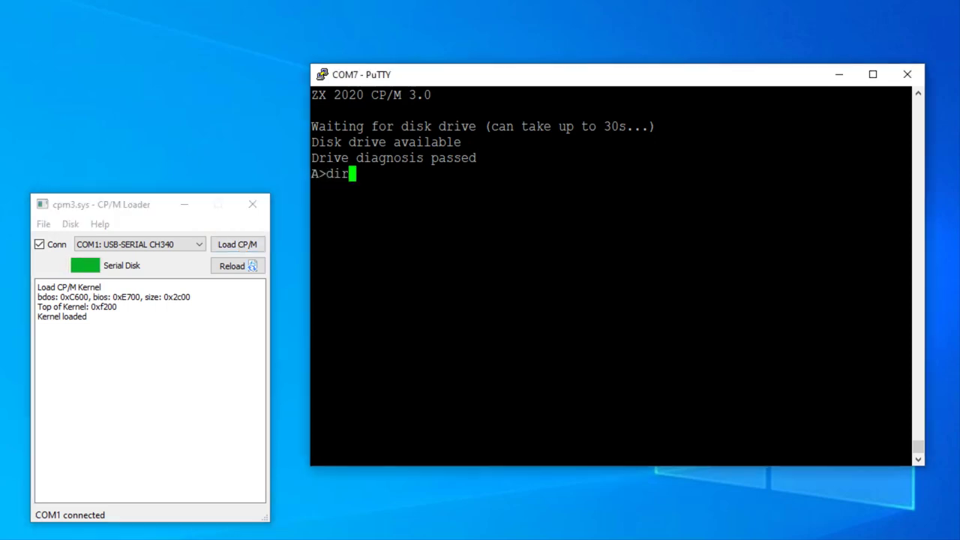
key("Return")
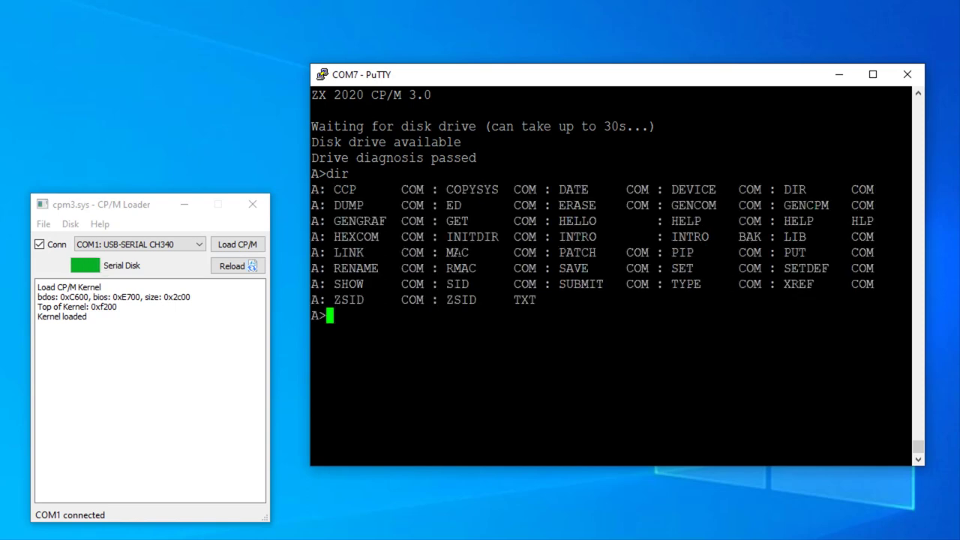
type("b:")
key("Return")
type("dir")
key("Return")
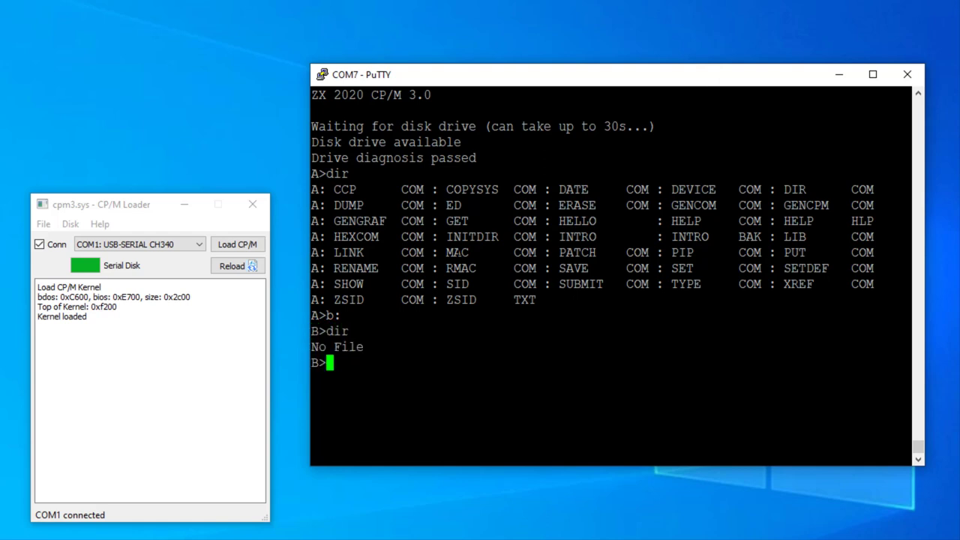
Return to drive A and enter the command pip b:=a:*.*
type("a:")
key("Return")
type("pip b")
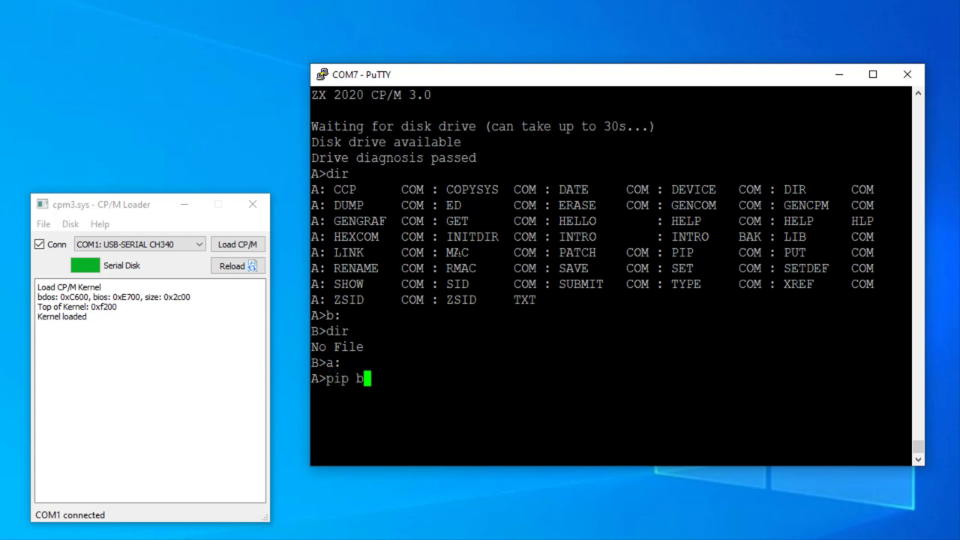
type(":=a:*.*")
Run pip b:=a:*.* to copy every drive A file onto drive B
key("Return")
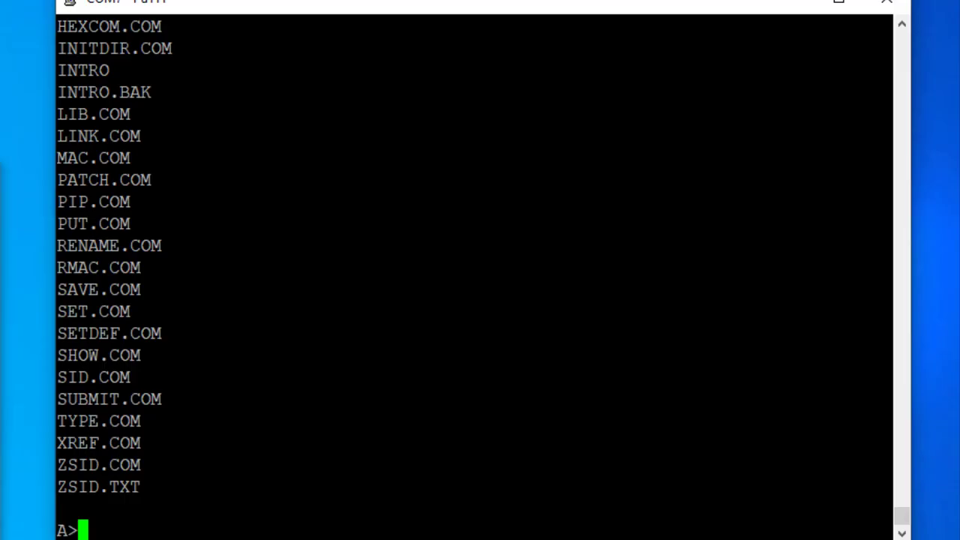
Switch to user area 3 on drive B and list its games
type("3b")
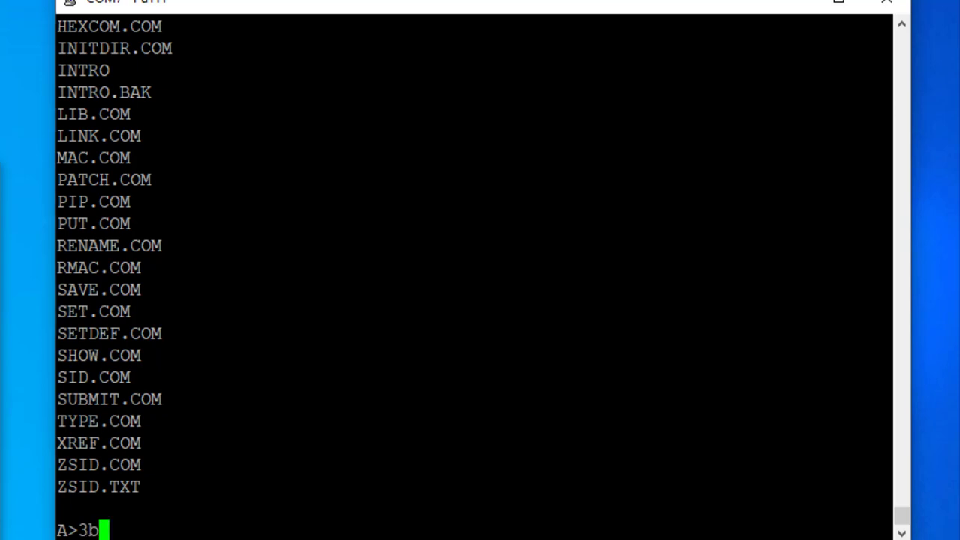
type(":")
key("Return")
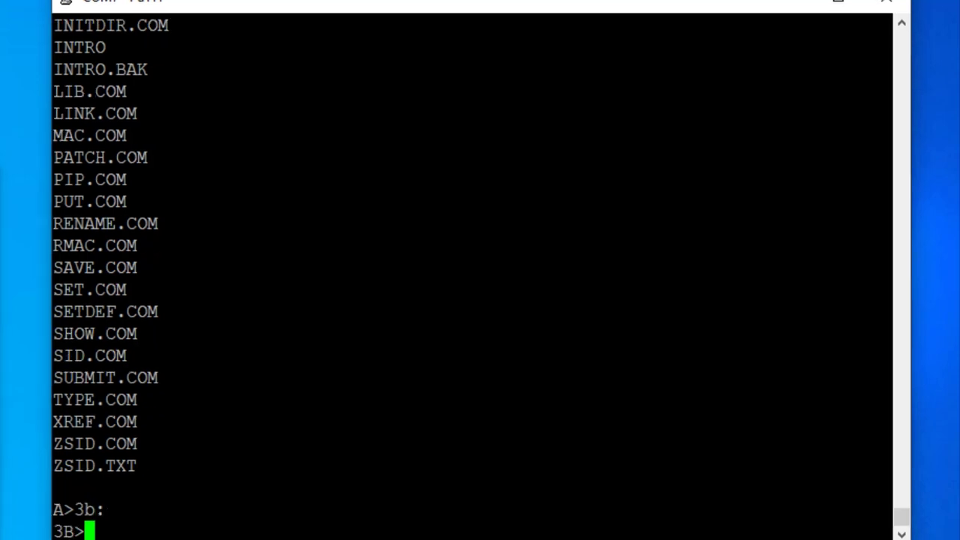
type("dir")
key("Return")
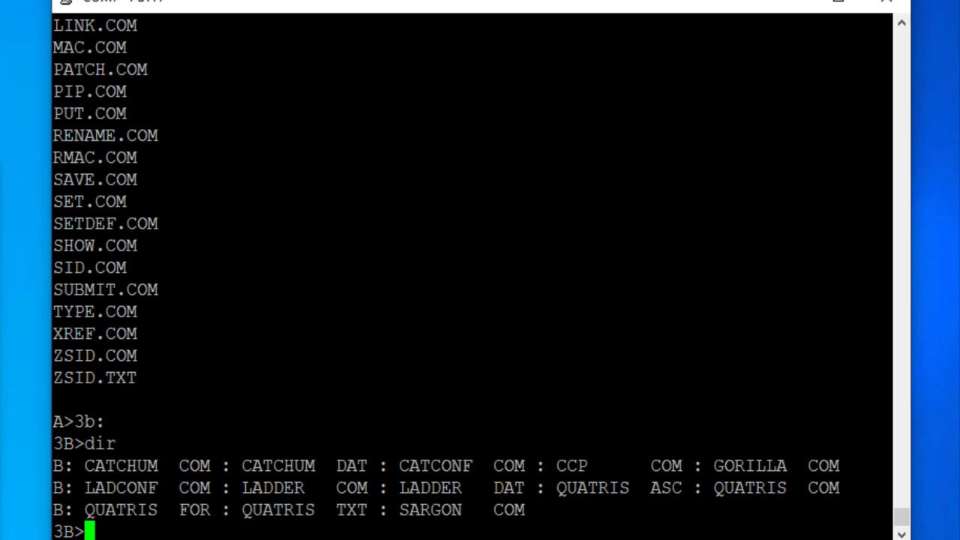
Launch CatChum, retyping the name correctly after the misspelled 'catcum' attempt
type("cat")
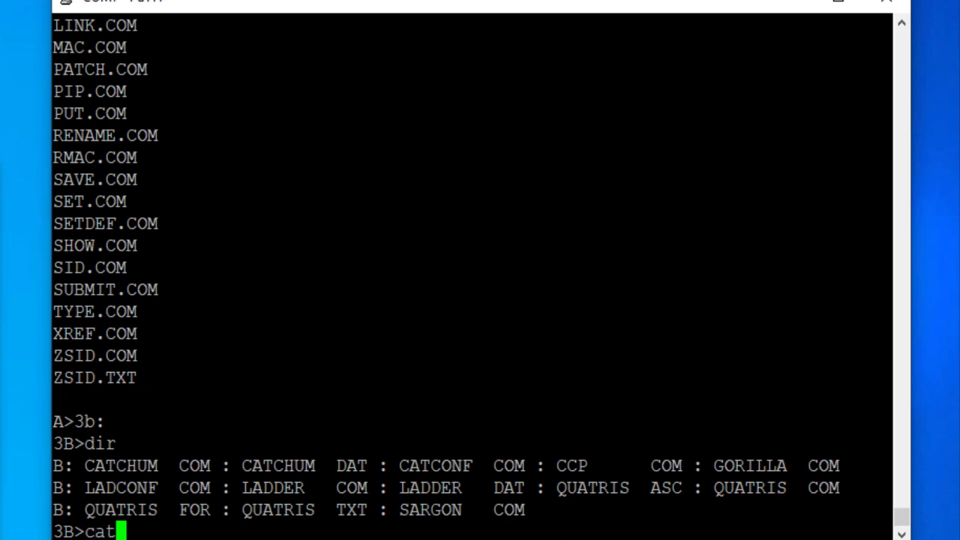
type("cum")
key("Return")
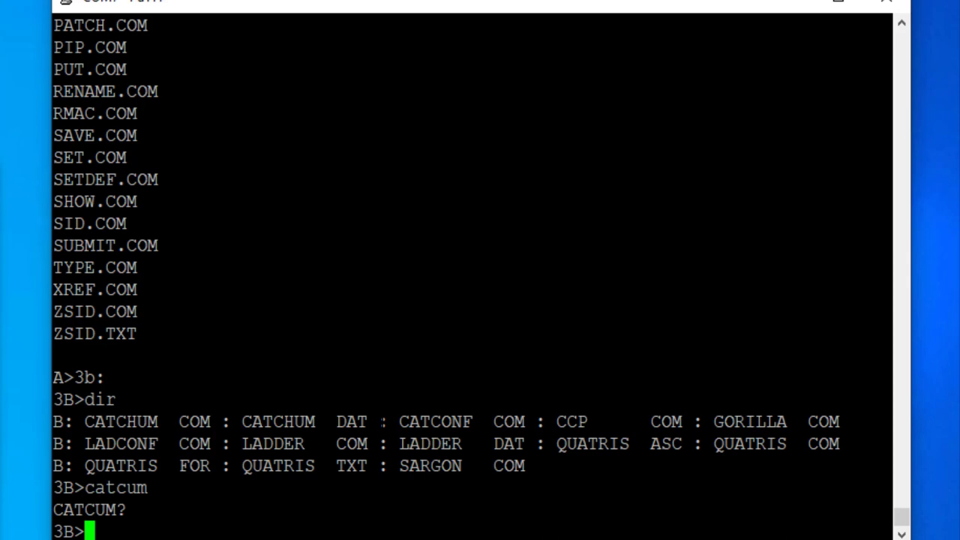
type("catchum")
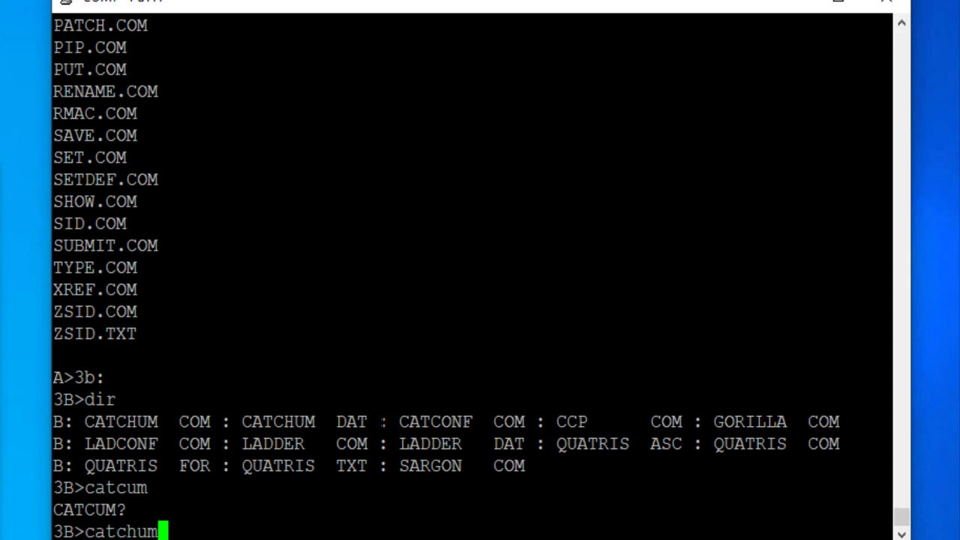
key("Return")
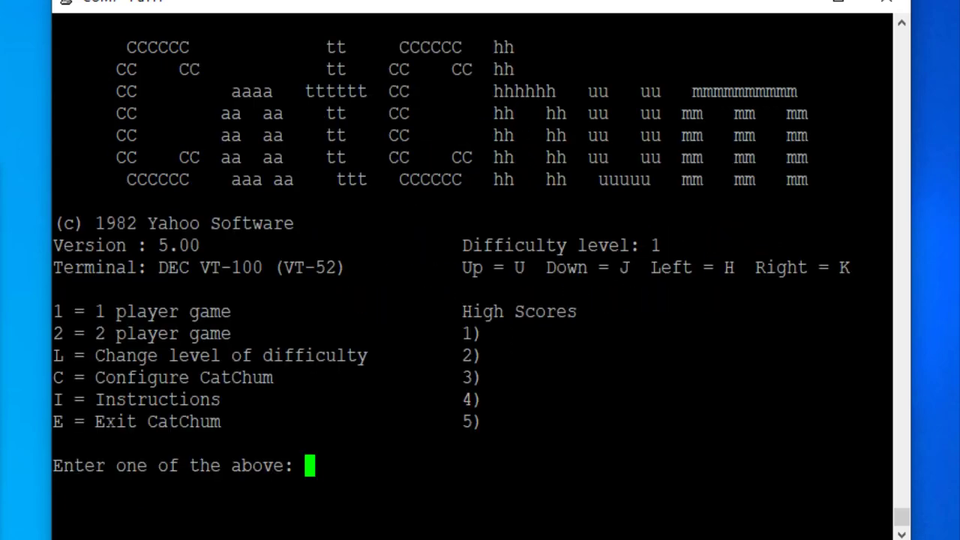
Start a one-player CatChum game and steer the player up a column eating dots
key("1")
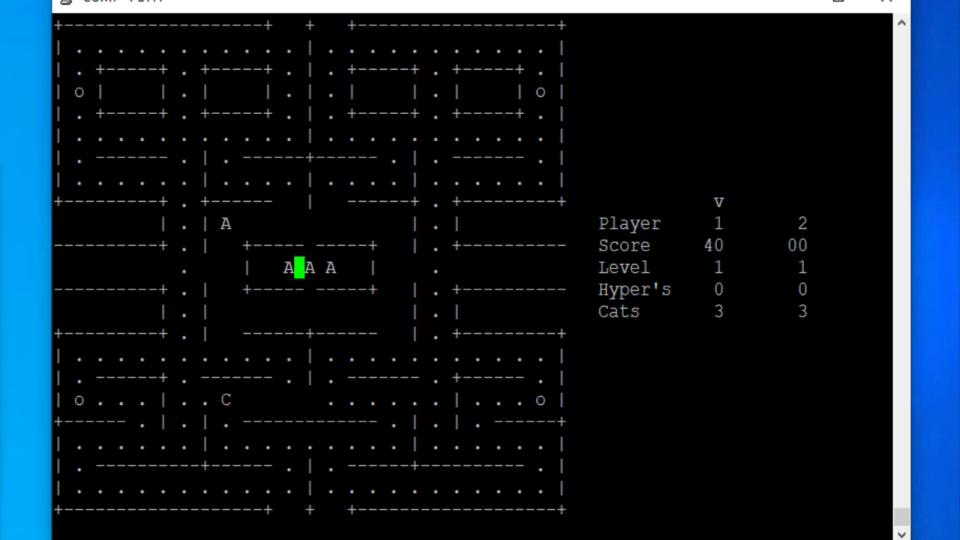
key("Up")
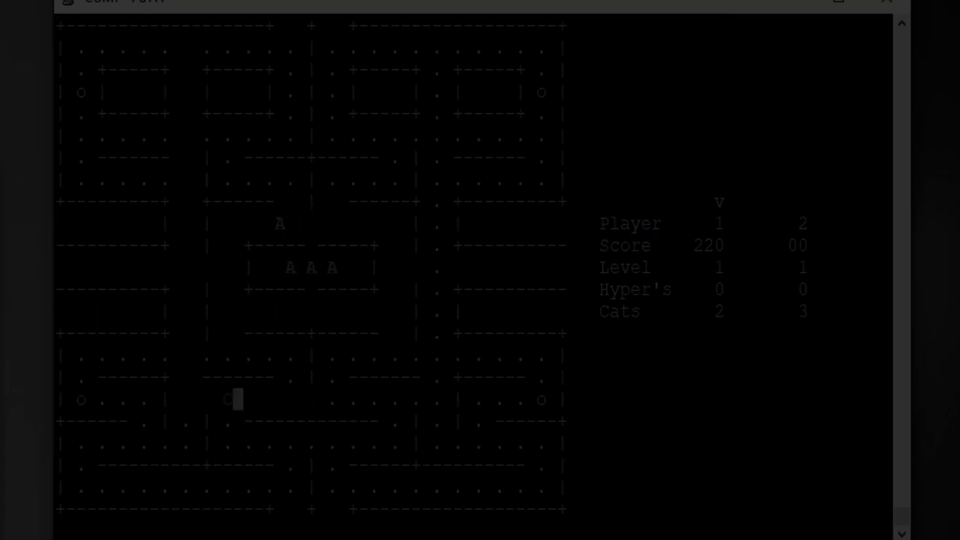
Keep steering the player down the side corridor and along the bottom row
key("Down")
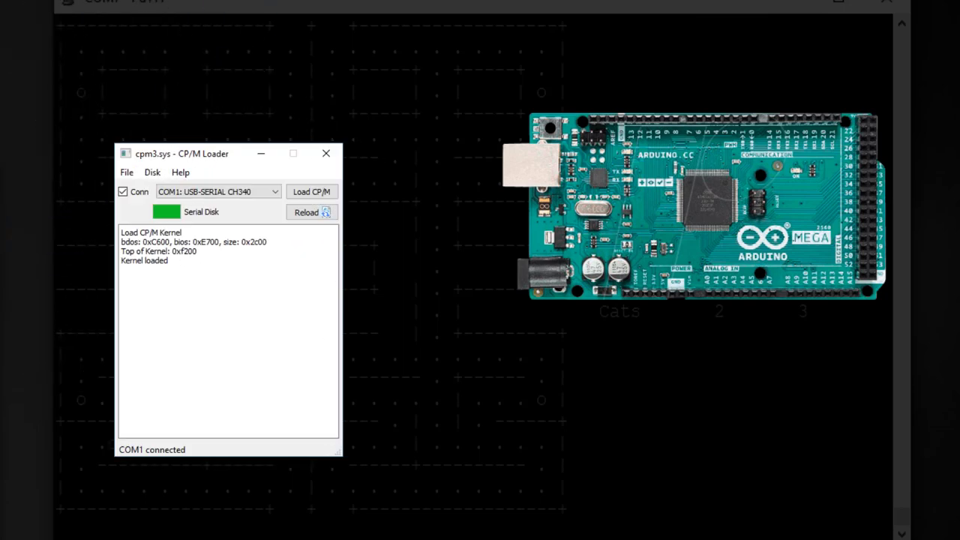
key("Right")
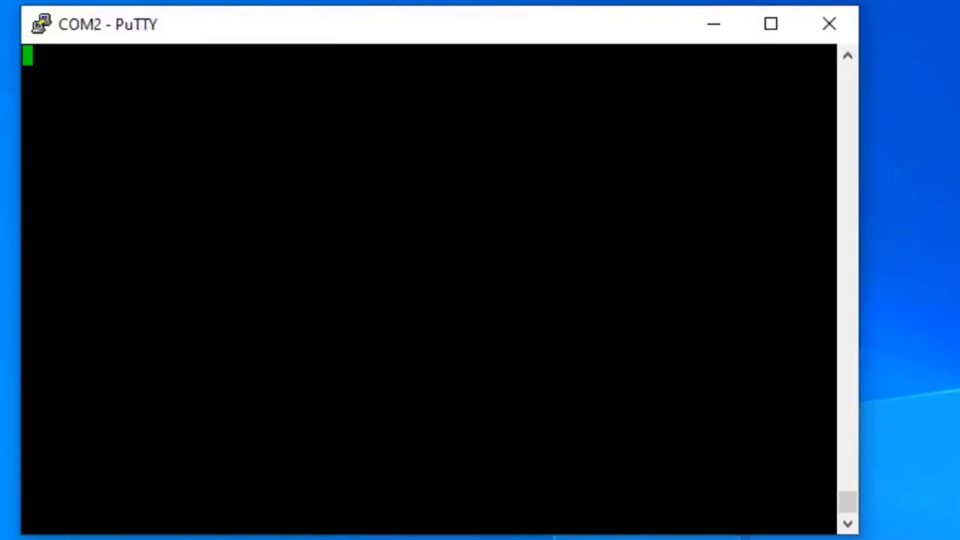
Run the ASCII-art program on COM2 to draw the @-character thumbs-up
key("Return")
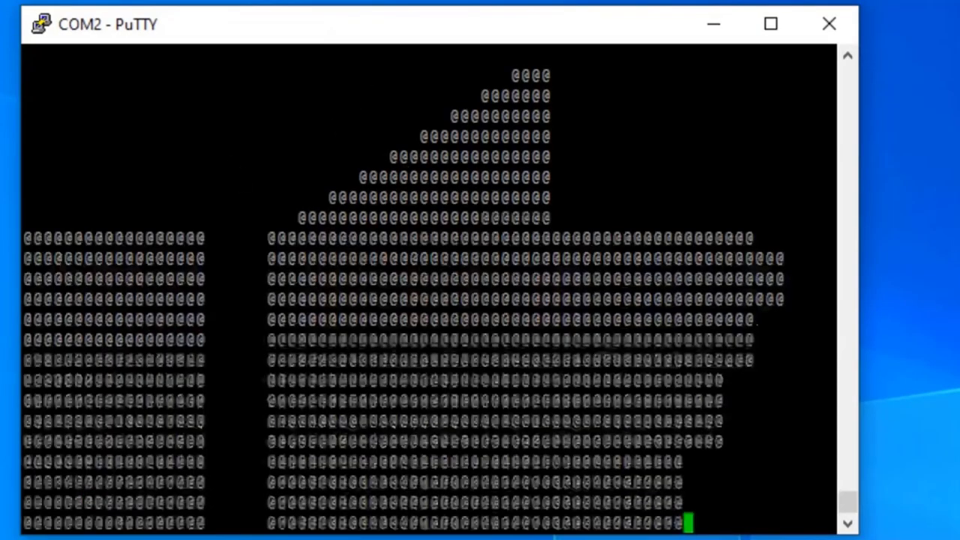